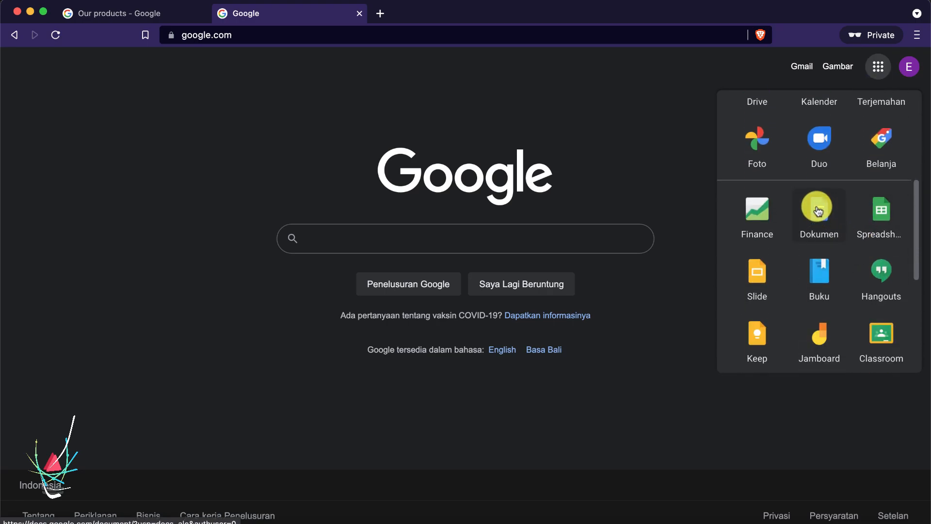
Open Google Docs from the Google apps and dismiss the welcome message
click(818, 210)
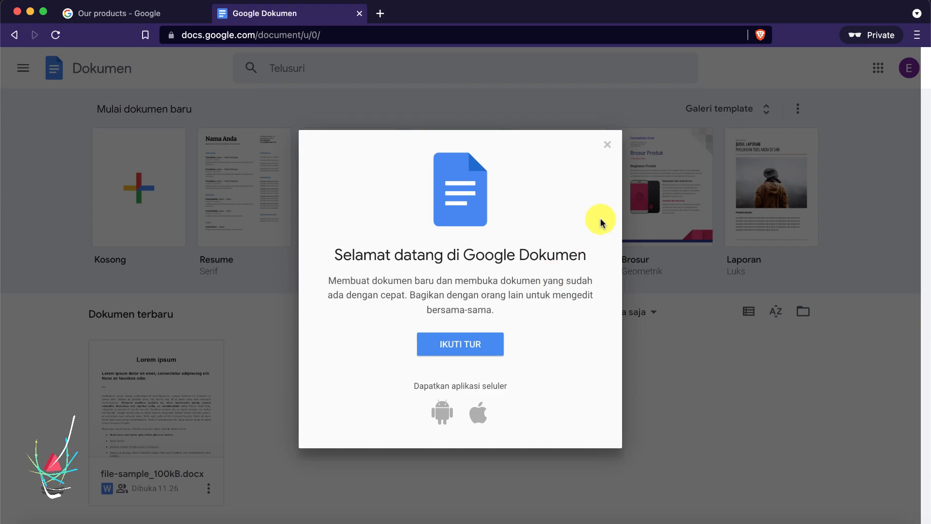
click(610, 147)
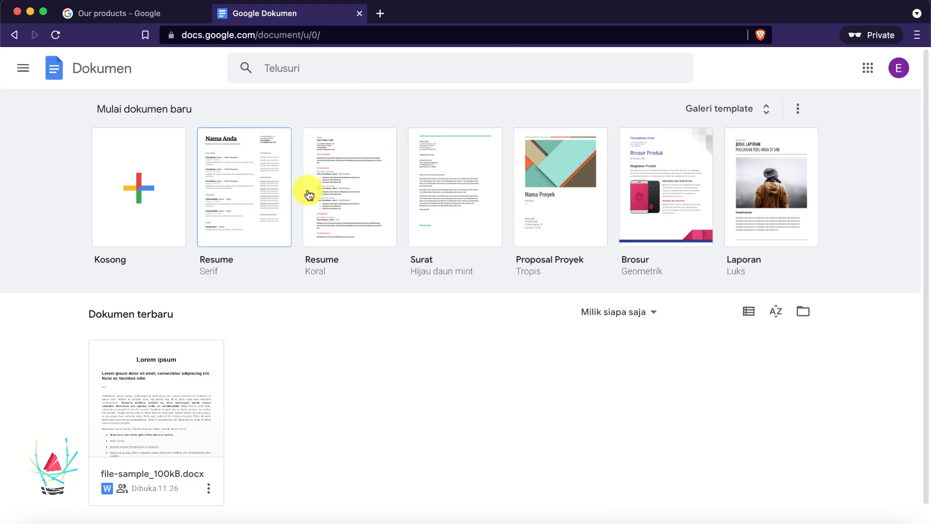
Look through the template gallery's categories from résumés to lesson plans, and return to the Docs home page
click(748, 113)
scroll(814, 356, down, 2)
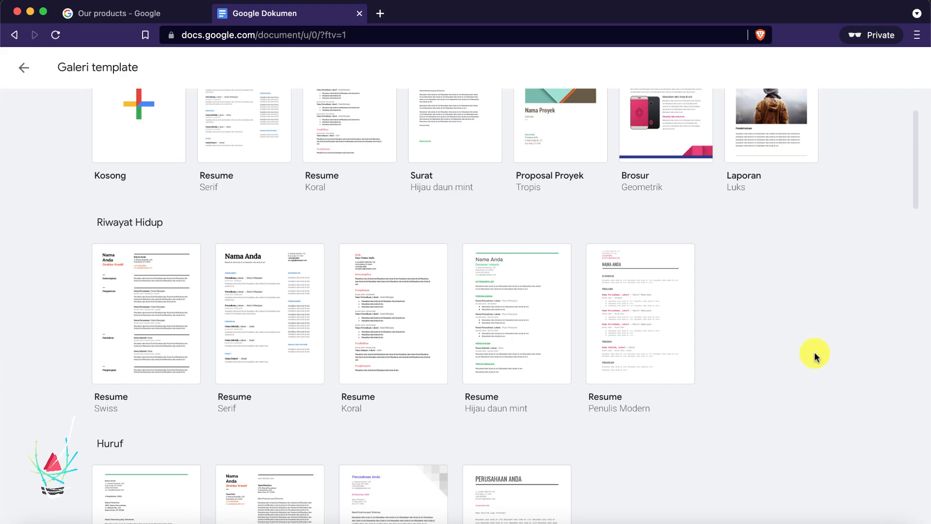
scroll(814, 357, down, 5)
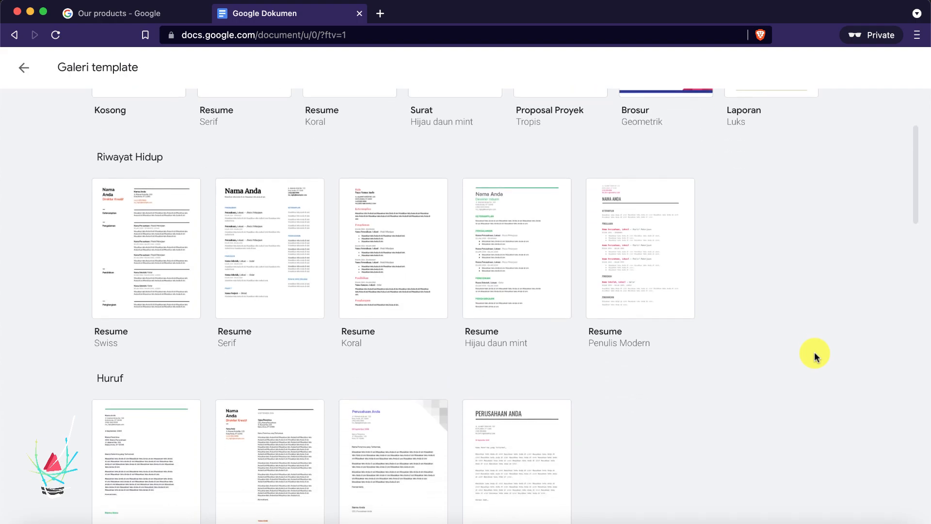
scroll(814, 356, down, 7)
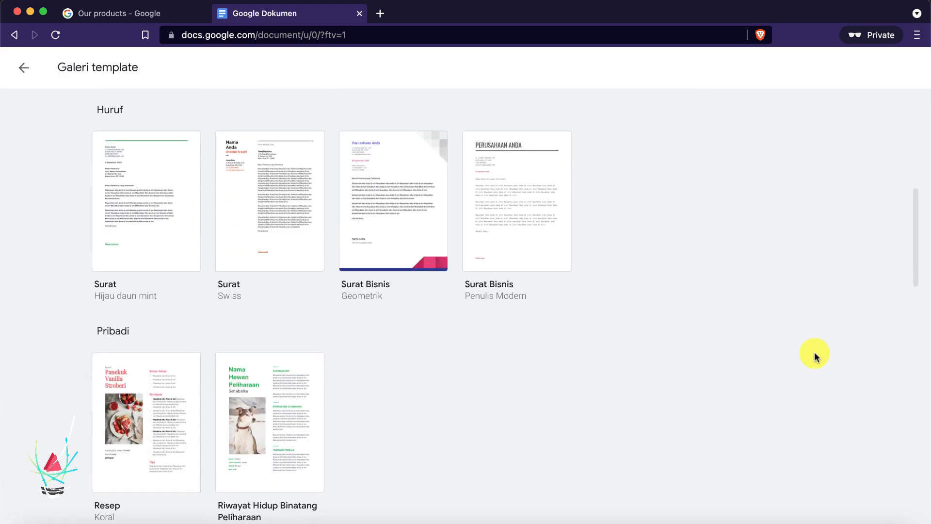
scroll(814, 357, down, 13)
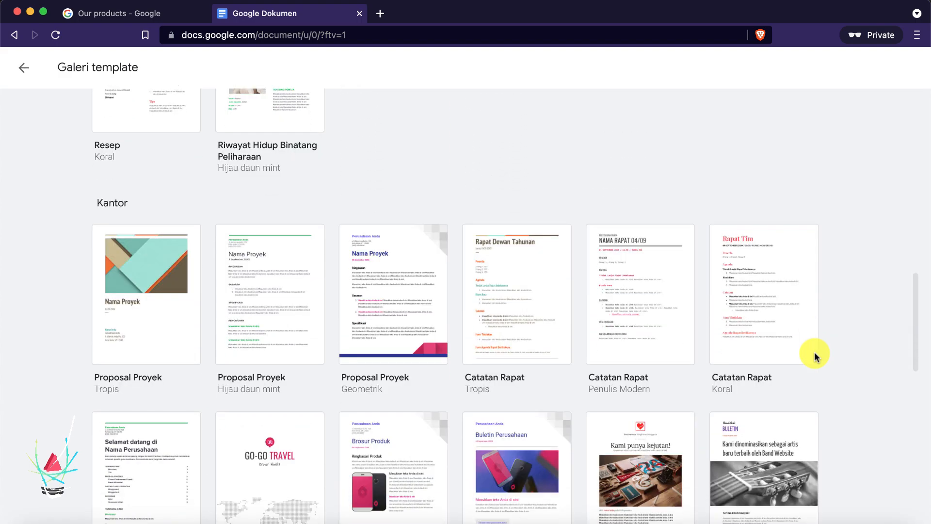
scroll(814, 356, down, 5)
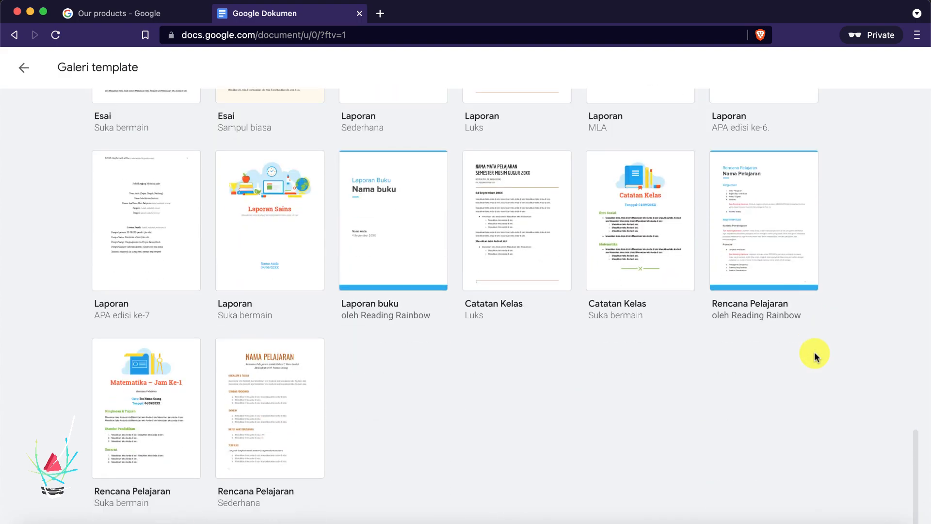
scroll(815, 354, up, 20)
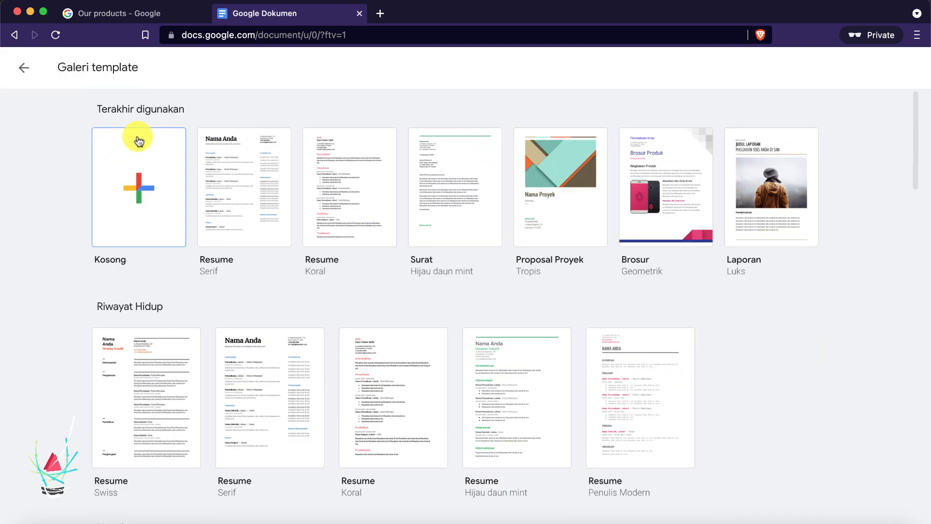
click(24, 70)
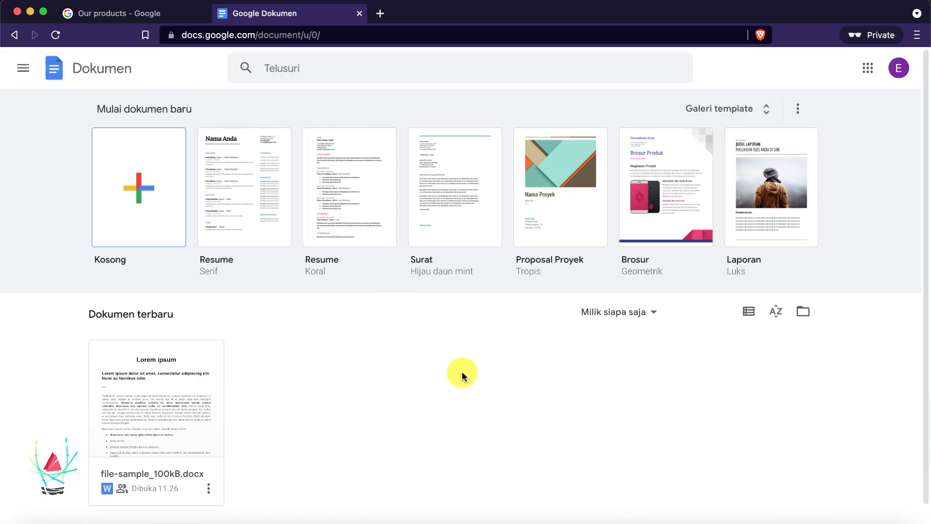
Create a blank document and write "Selamat datang di situs kelasrumah.com" as its first line, followed by a new line
scroll(359, 369, down, 1)
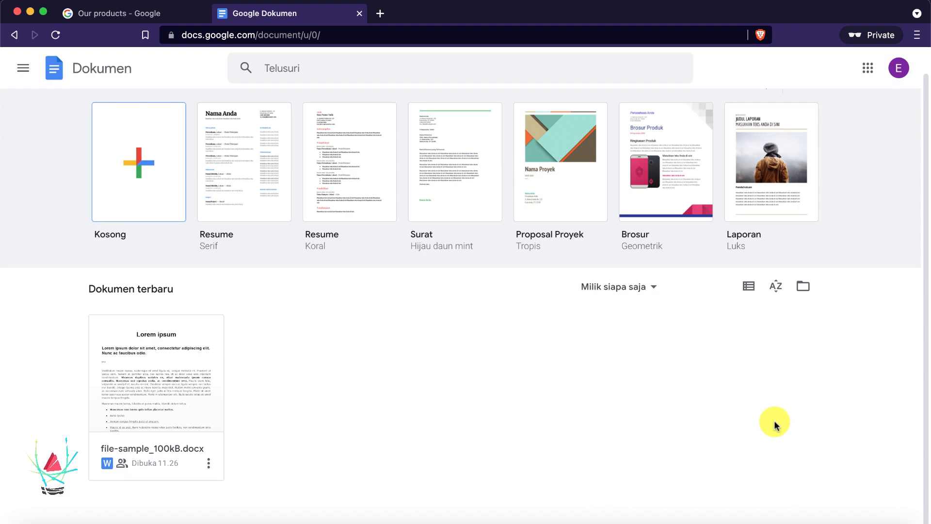
scroll(667, 384, up, 1)
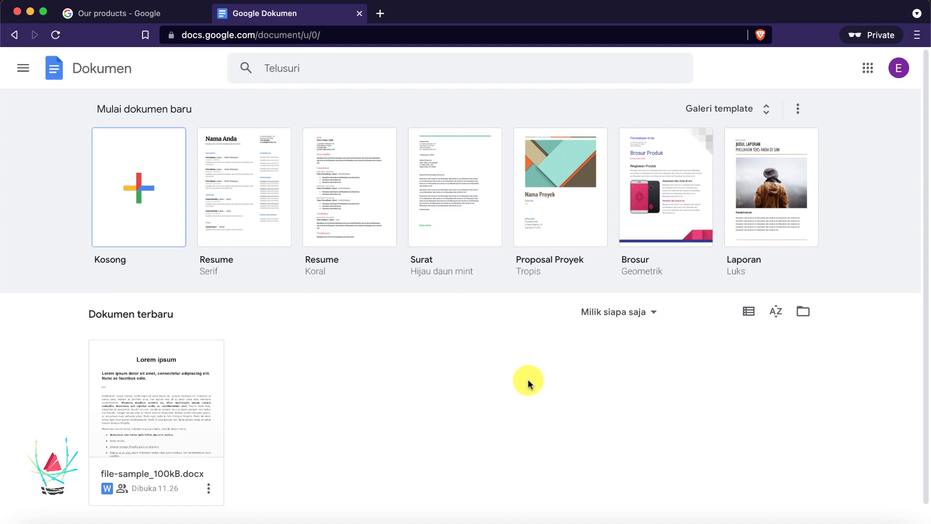
click(138, 187)
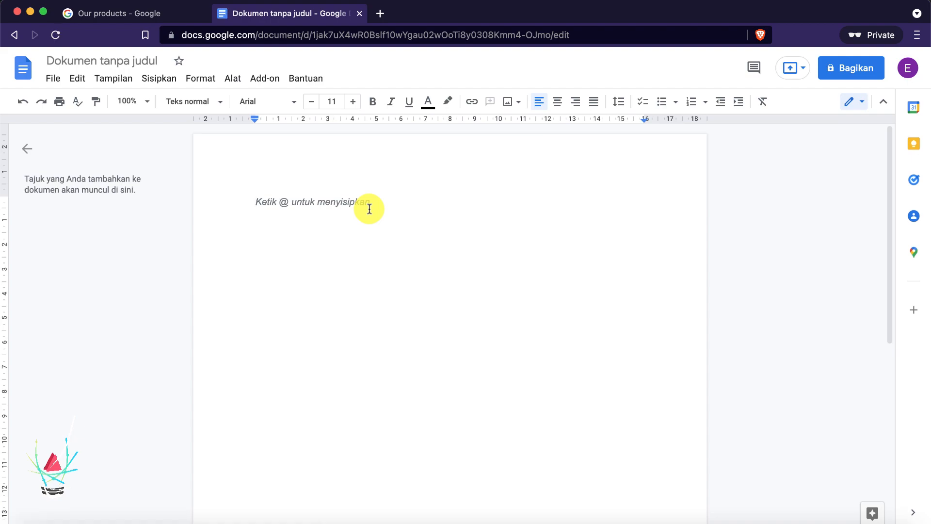
text(Selamat datang di situs kelasrumah)
text(.com)
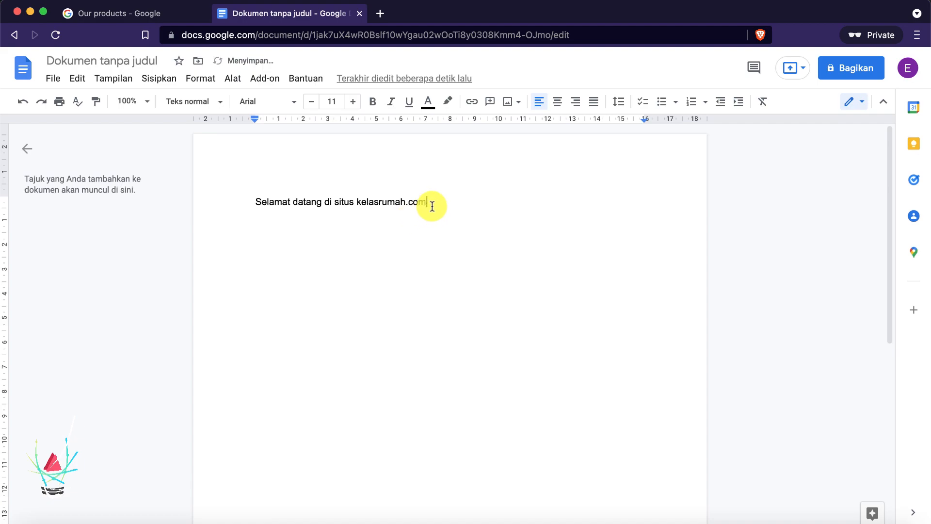
key(Return)
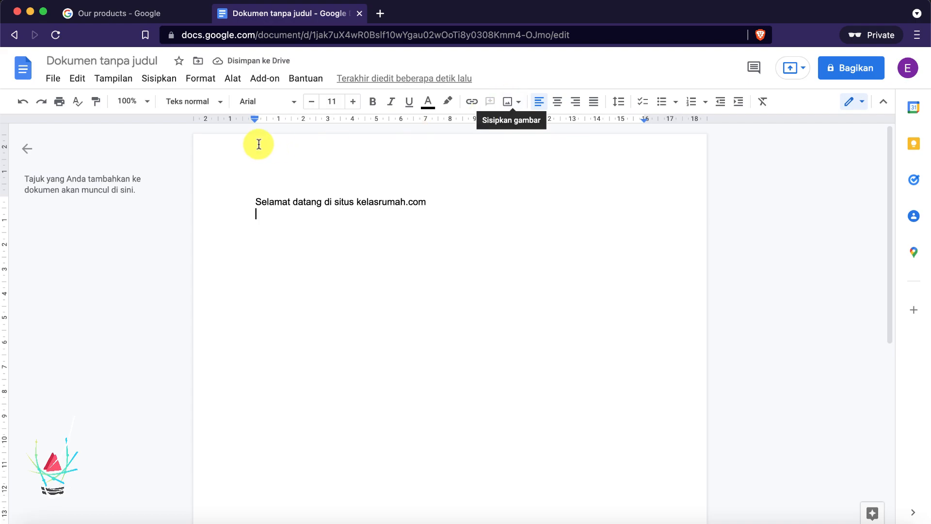
Insert the picture of jumping children from the computer's Desktop folder below the first line of text
click(159, 79)
mouse_move(180, 108)
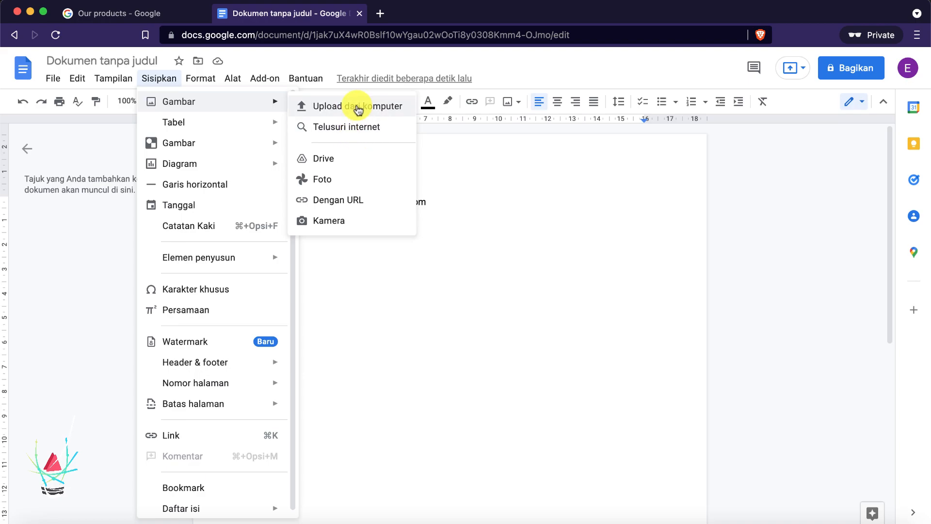
click(358, 107)
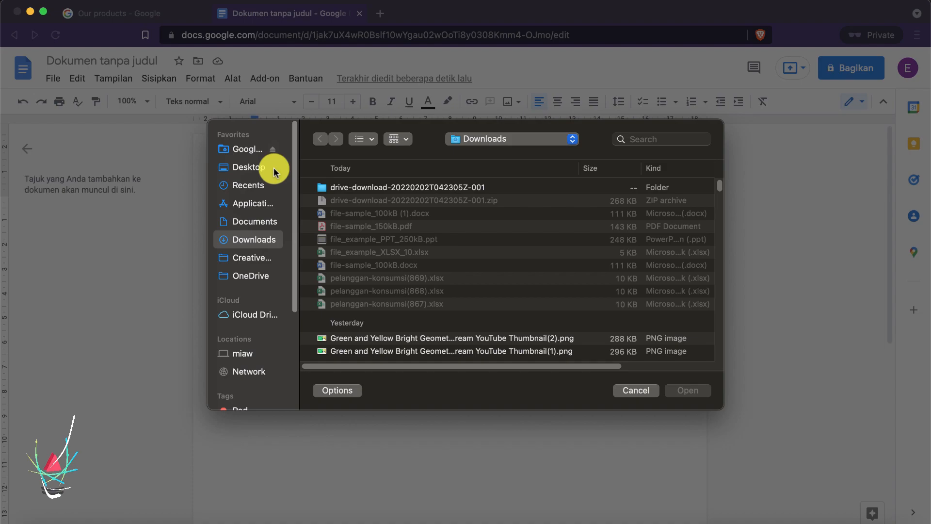
click(250, 167)
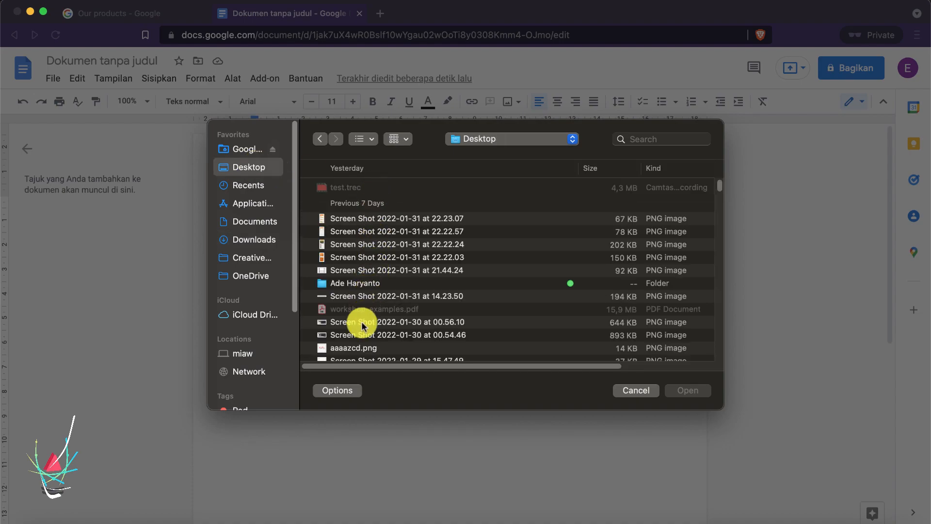
scroll(362, 325, down, 4)
double_click(371, 284)
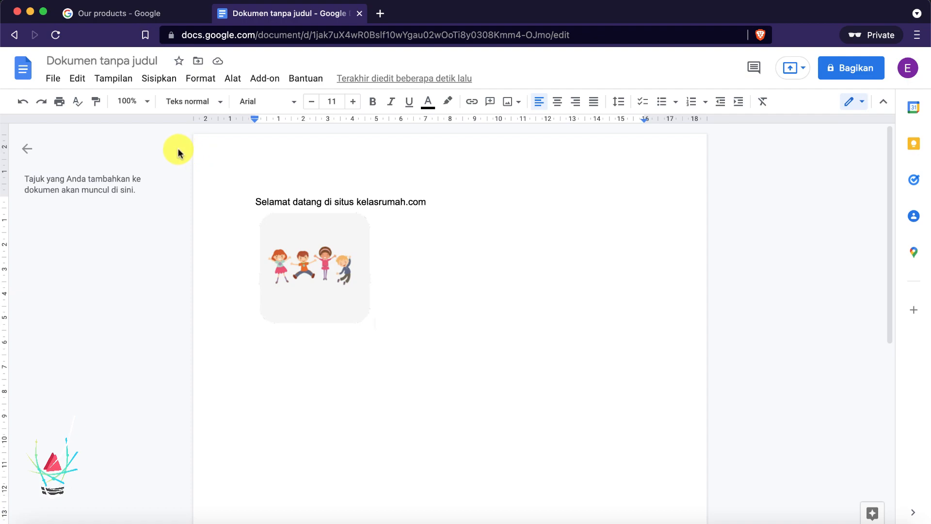
Rename the document as "Selamat Datang"
click(83, 60)
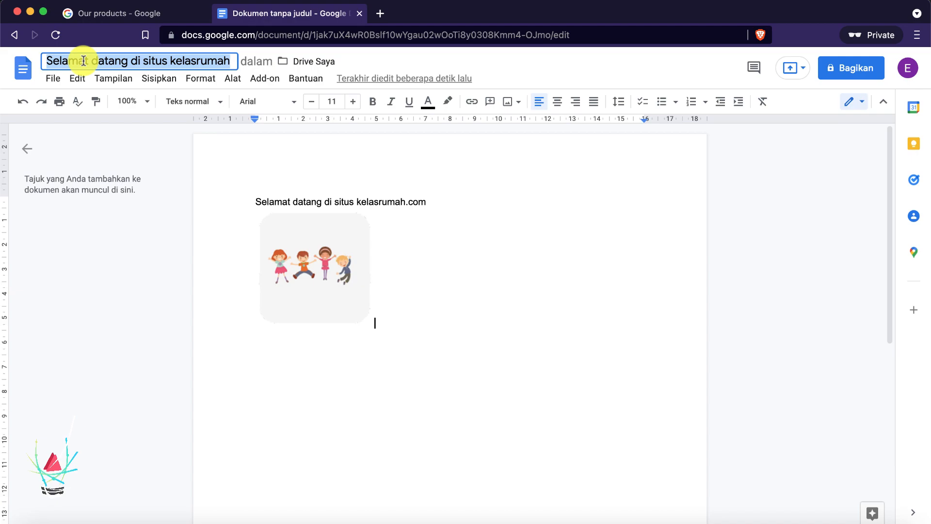
text(Selamat S)
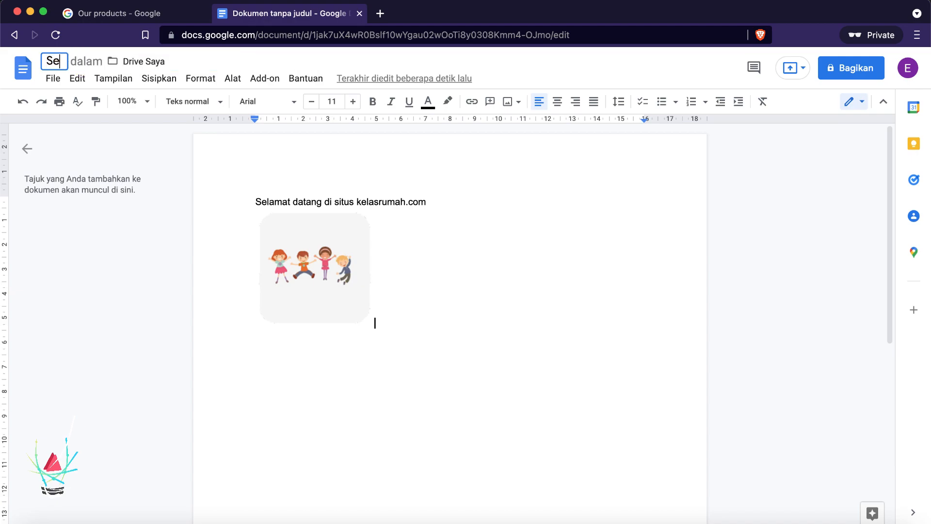
key(BackSpace)
text(Datang)
key(BackSpace)
key(BackSpace)
key(BackSpace)
text(atang)
key(Return)
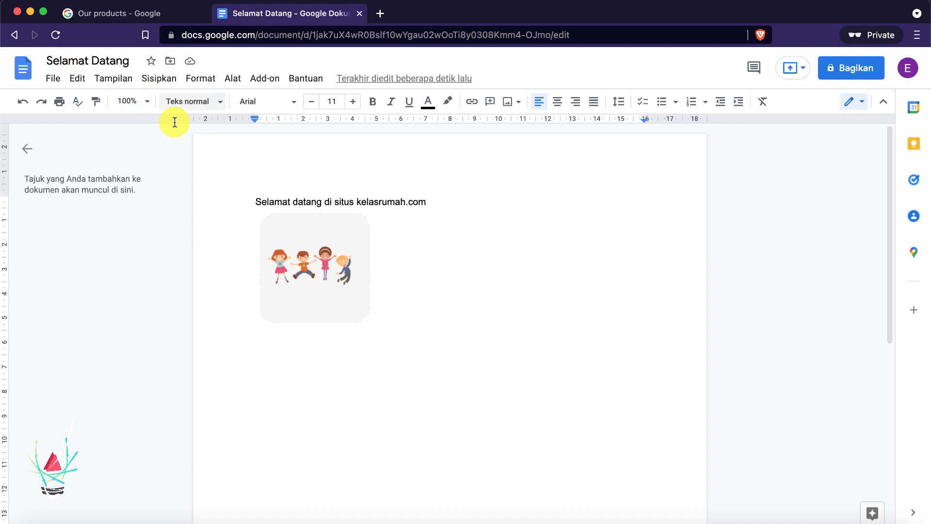
click(51, 82)
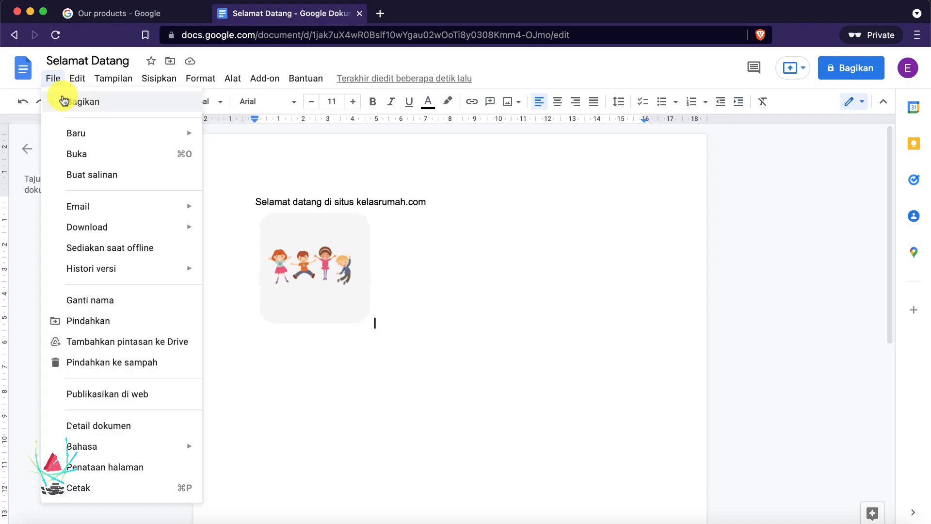
mouse_move(98, 141)
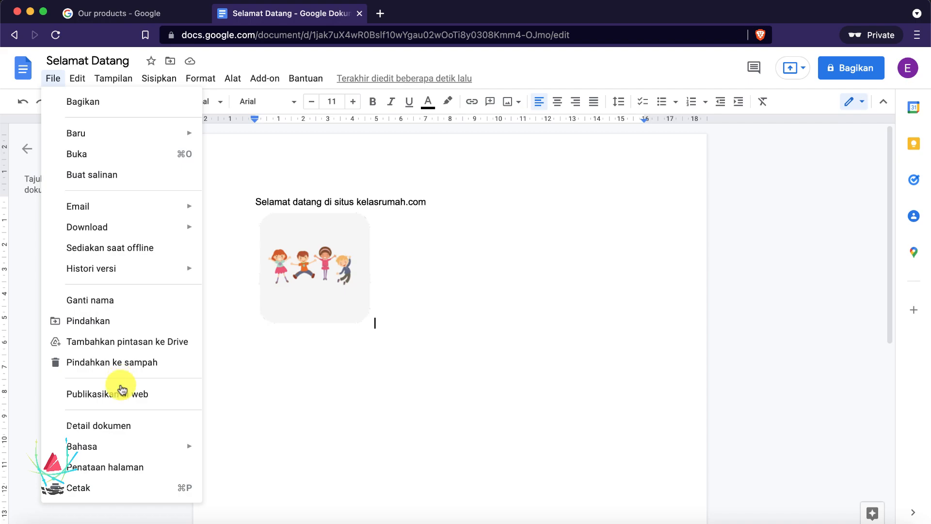
click(119, 488)
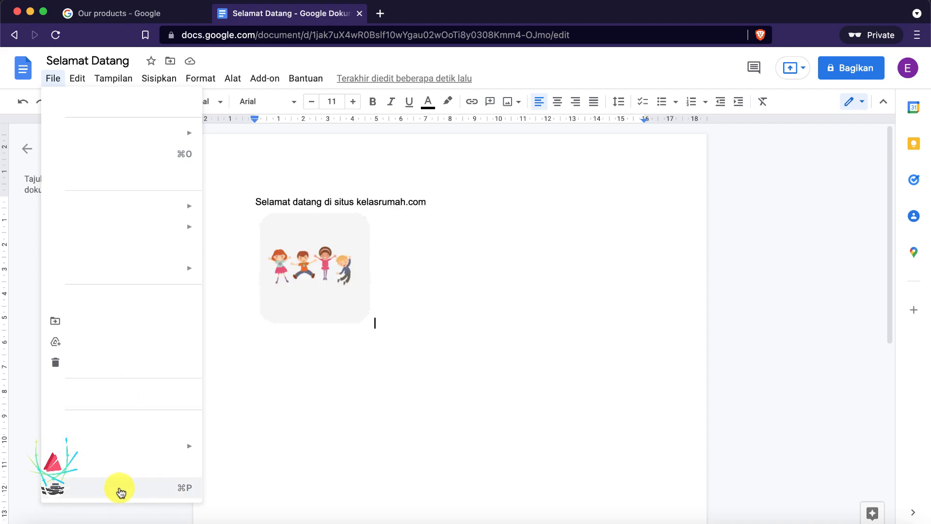
click(260, 312)
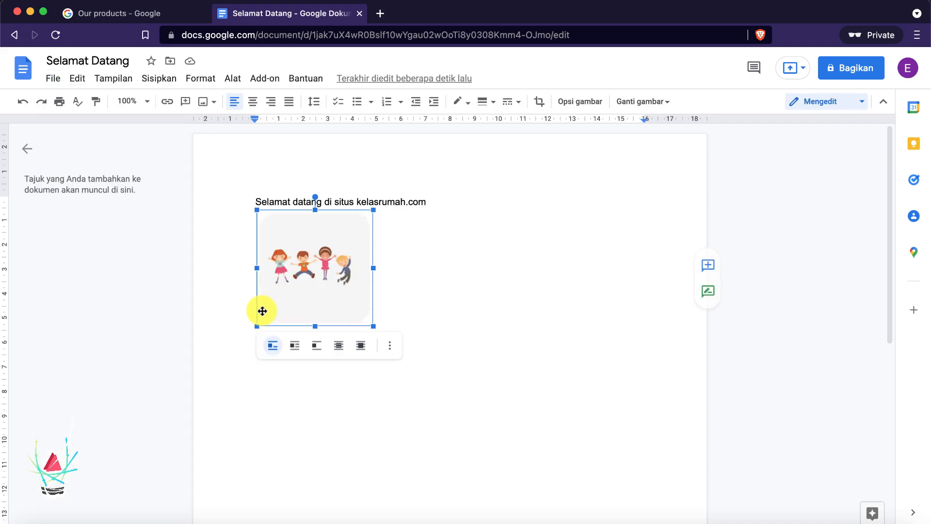
click(58, 80)
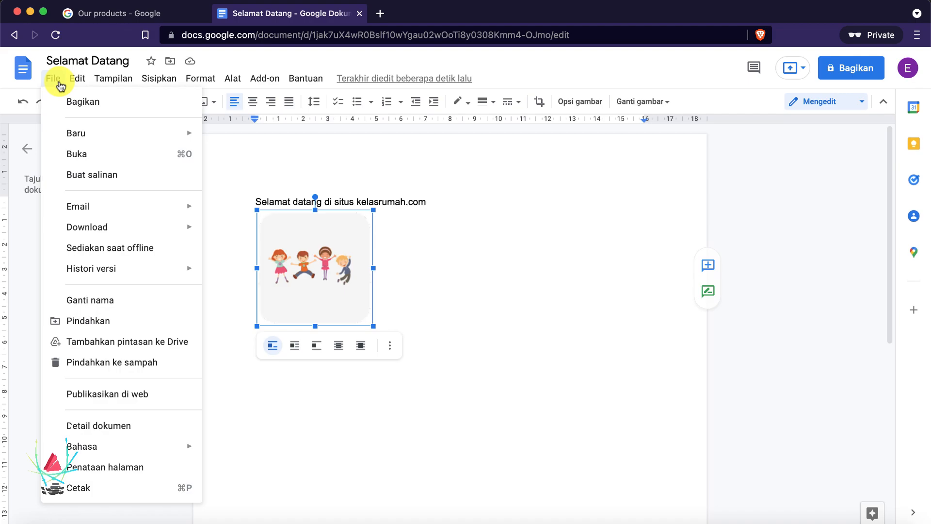
click(77, 81)
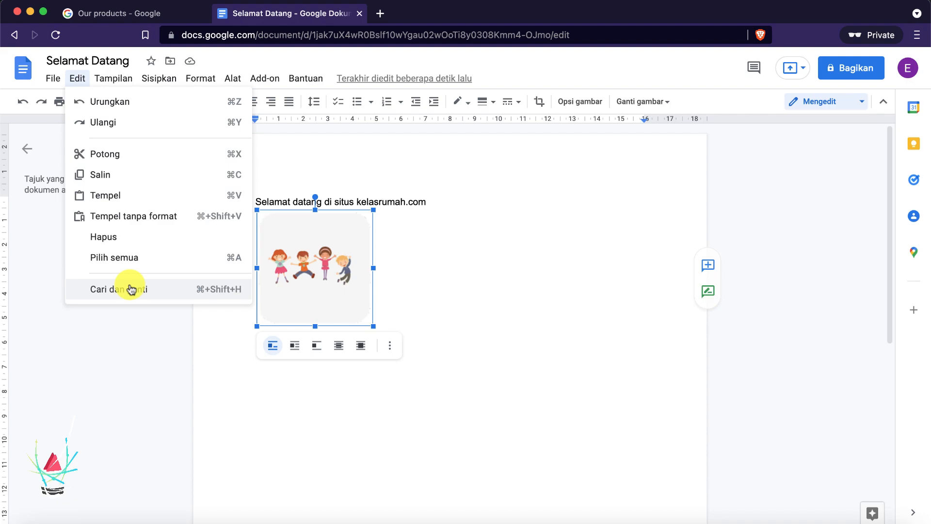
mouse_move(112, 83)
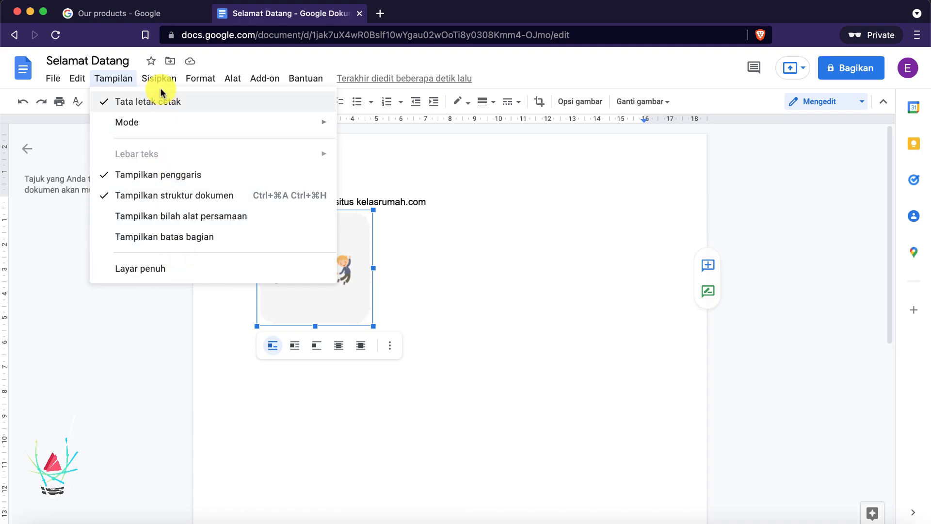
mouse_move(160, 81)
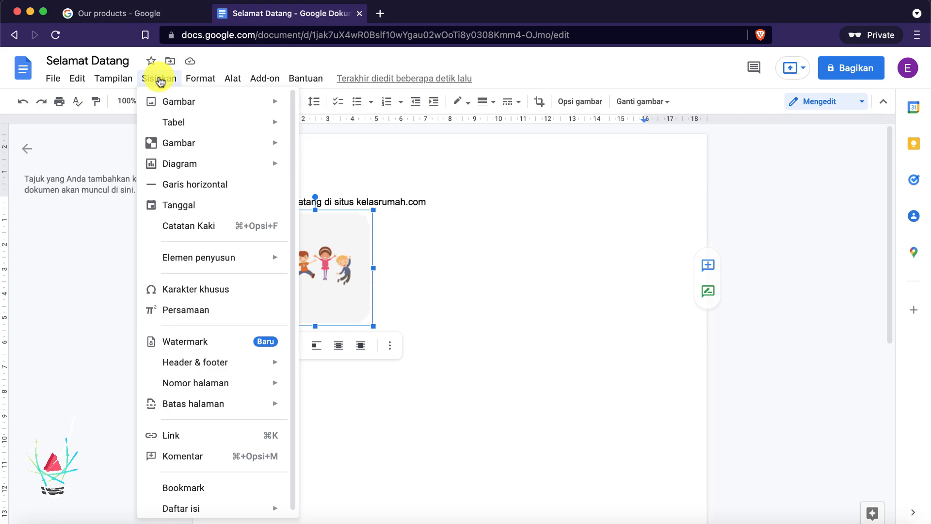
mouse_move(174, 103)
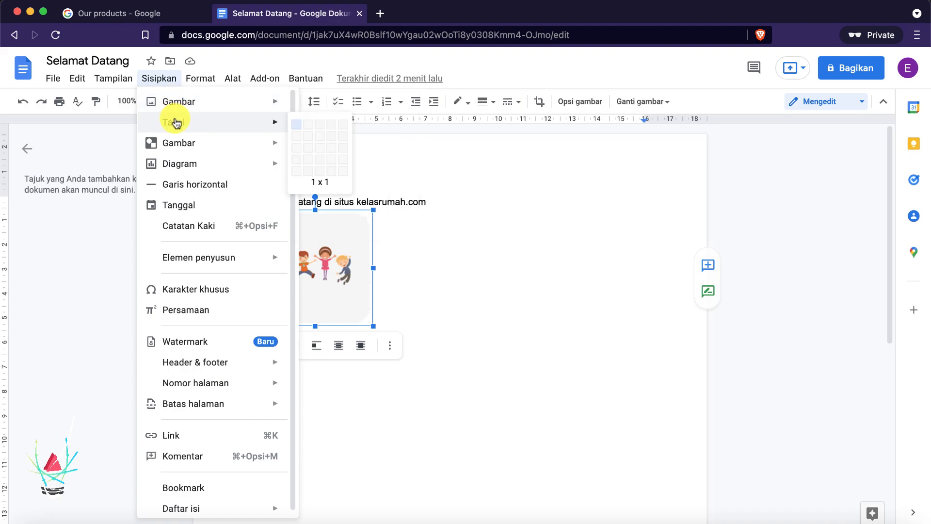
mouse_move(181, 143)
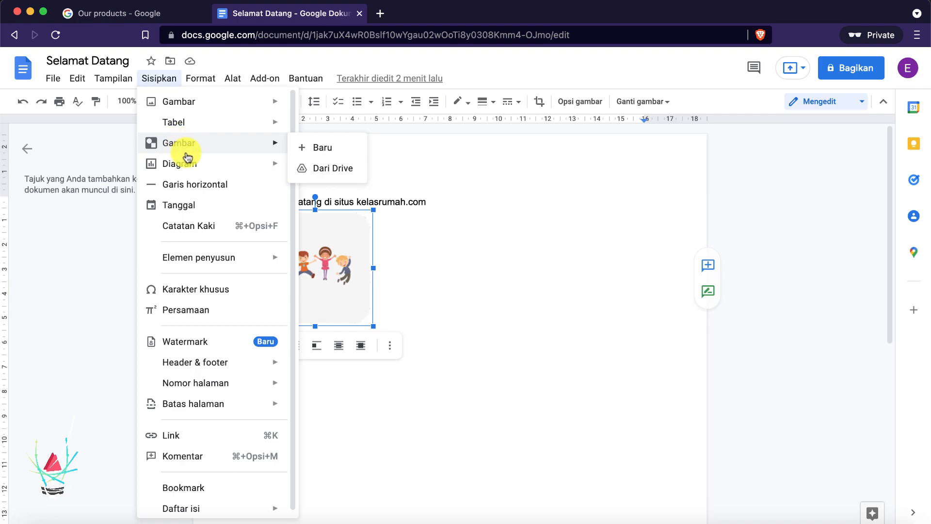
mouse_move(189, 161)
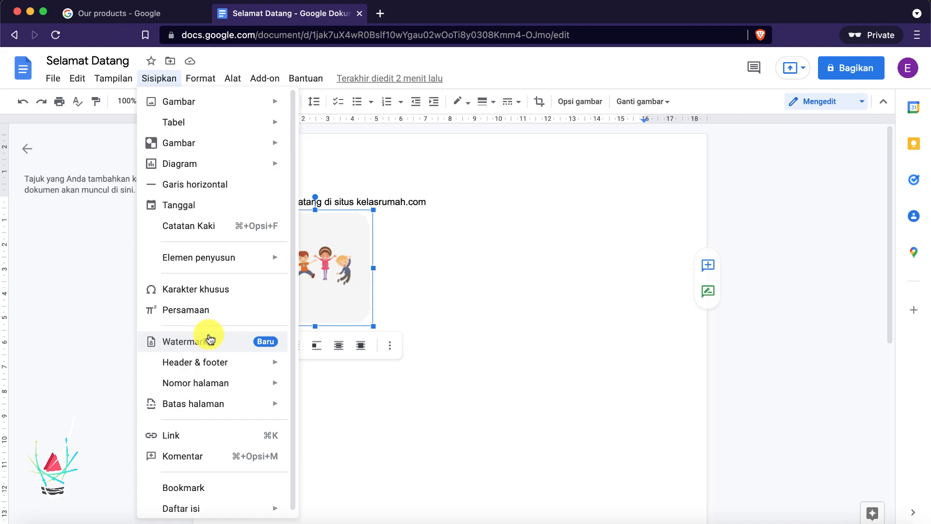
scroll(210, 339, down, 1)
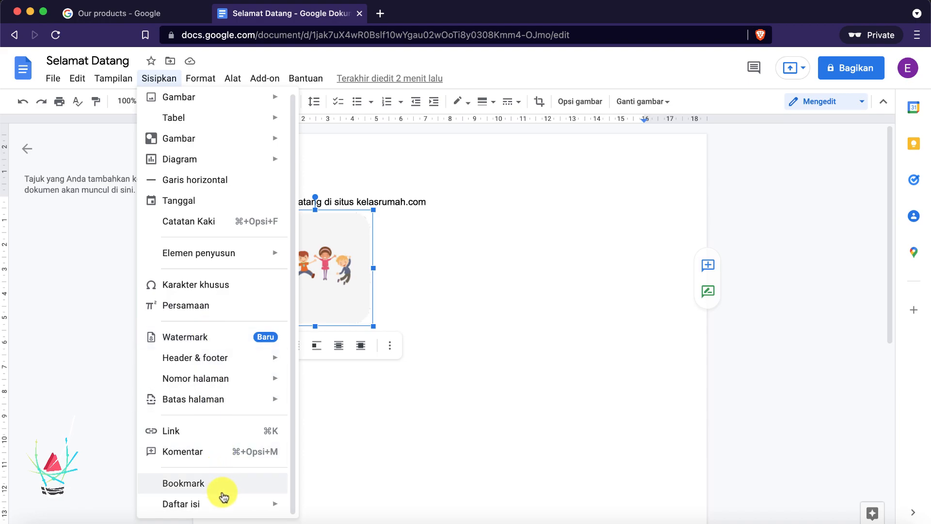
mouse_move(224, 507)
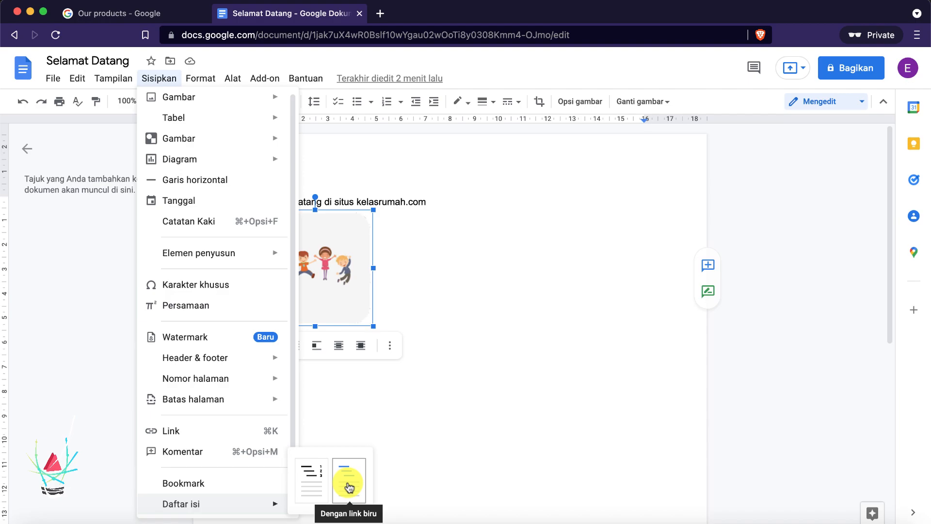
mouse_move(199, 78)
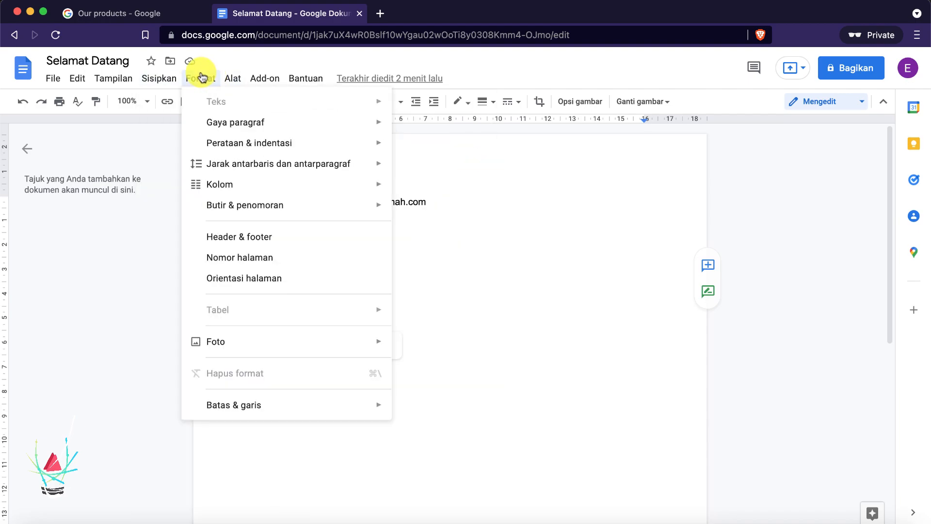
Select the line "Selamat datang di situs kelasrumah.com" and examine the text, paragraph style, alignment and indentation formatting available for it
mouse_move(228, 117)
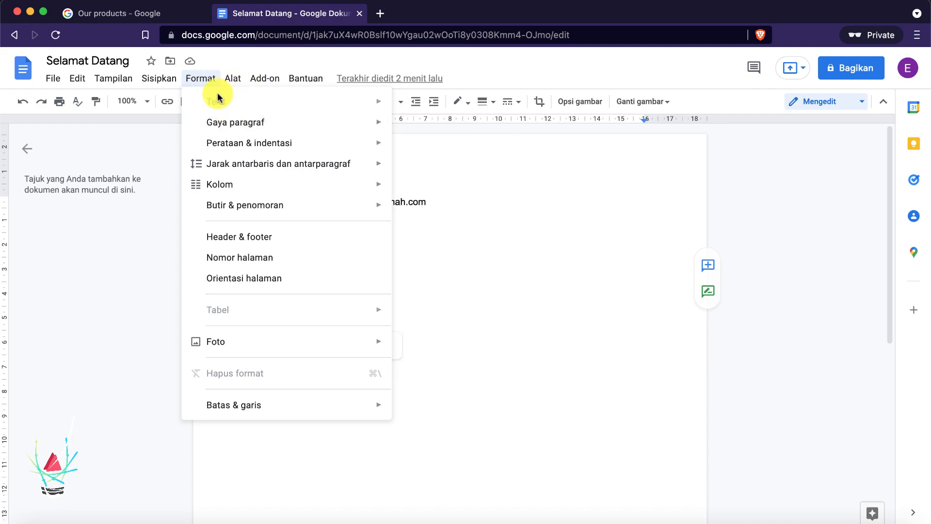
click(431, 195)
drag(431, 196, 245, 193)
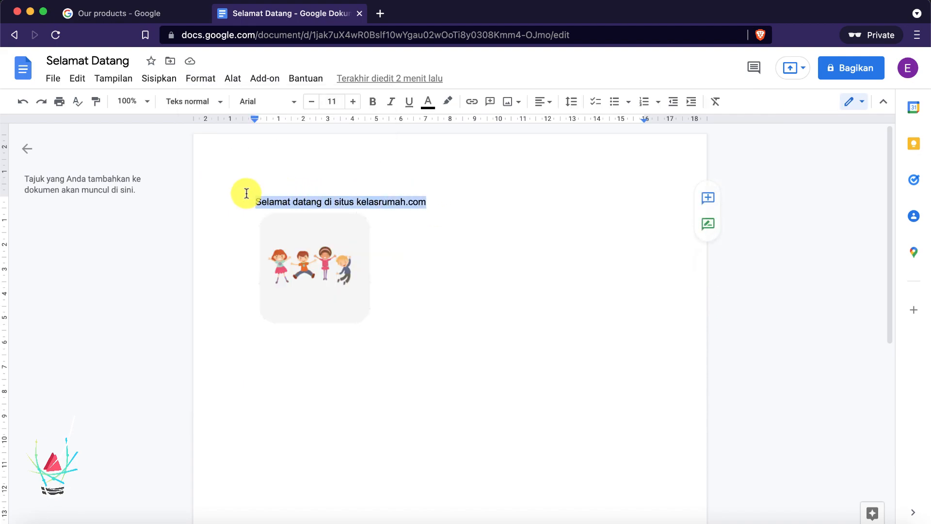
click(212, 88)
mouse_move(219, 103)
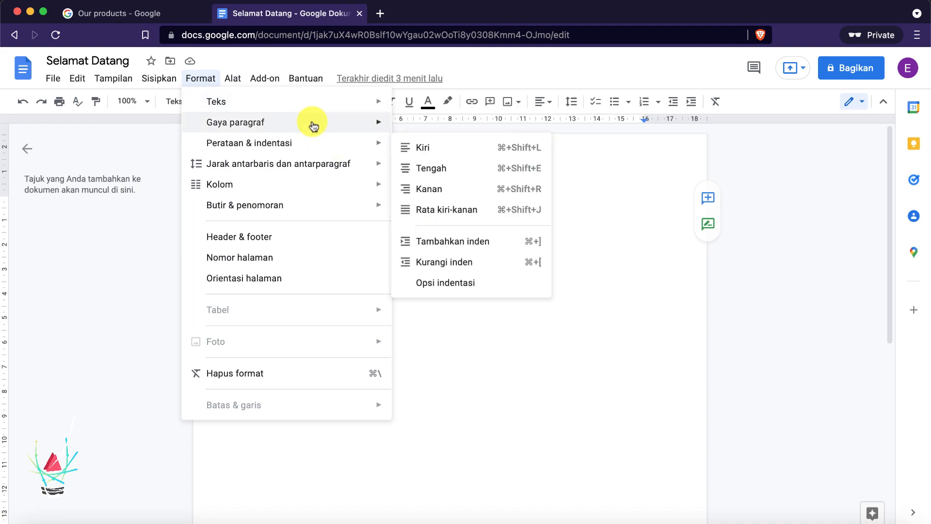
mouse_move(314, 126)
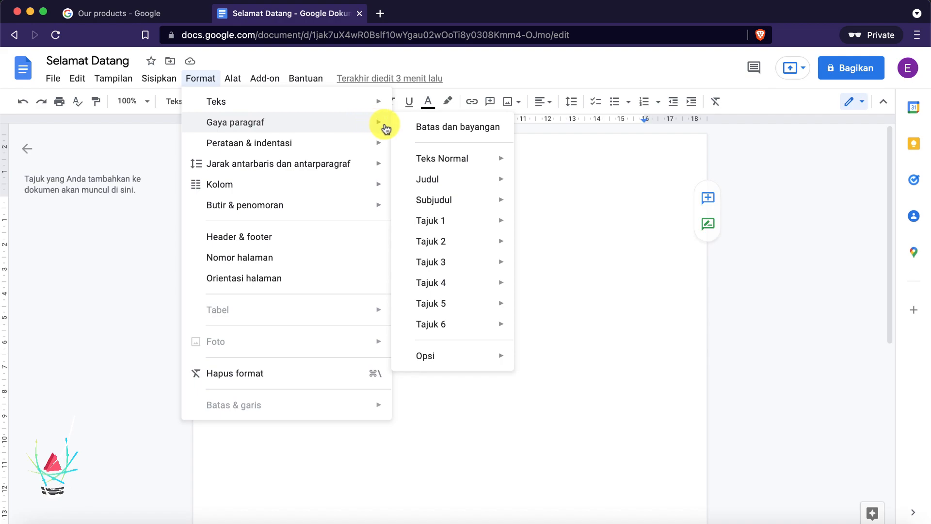
mouse_move(457, 204)
mouse_move(460, 174)
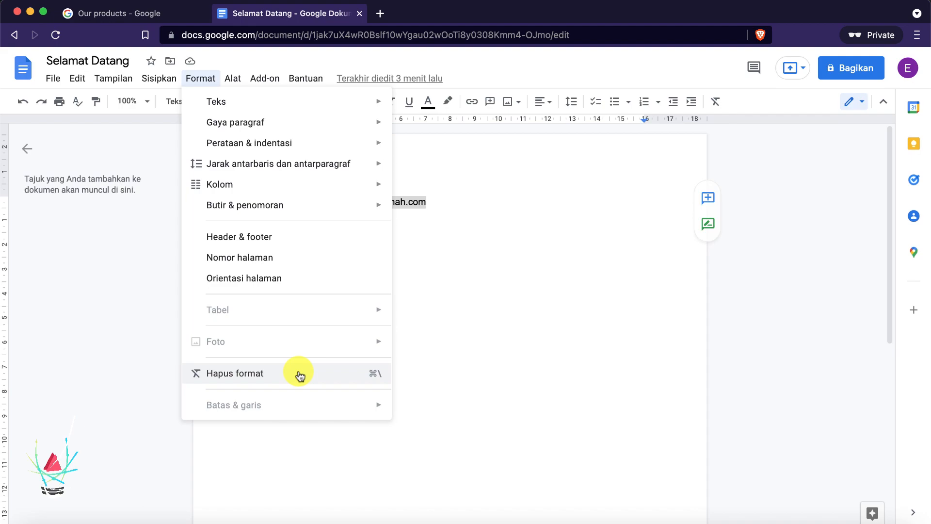
Look through the document tools and the add-on options, including Dapatkan add-on
click(237, 79)
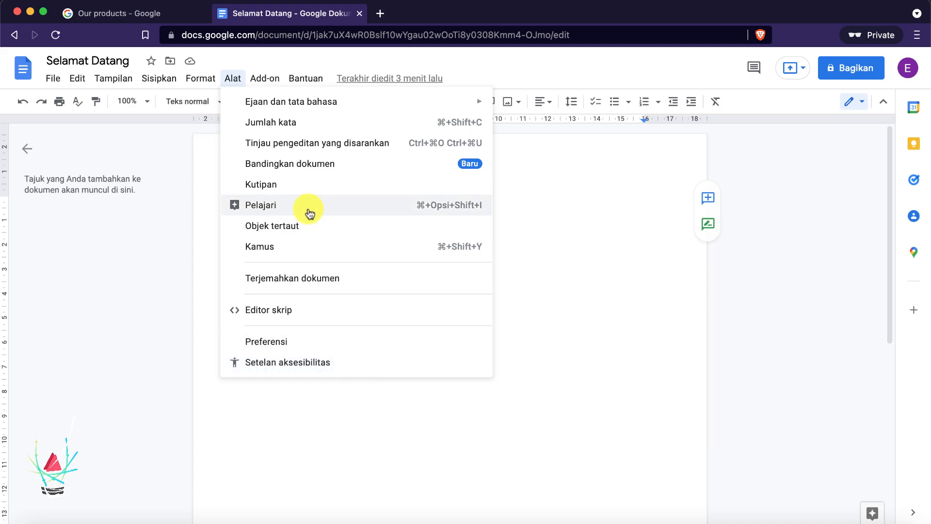
mouse_move(257, 77)
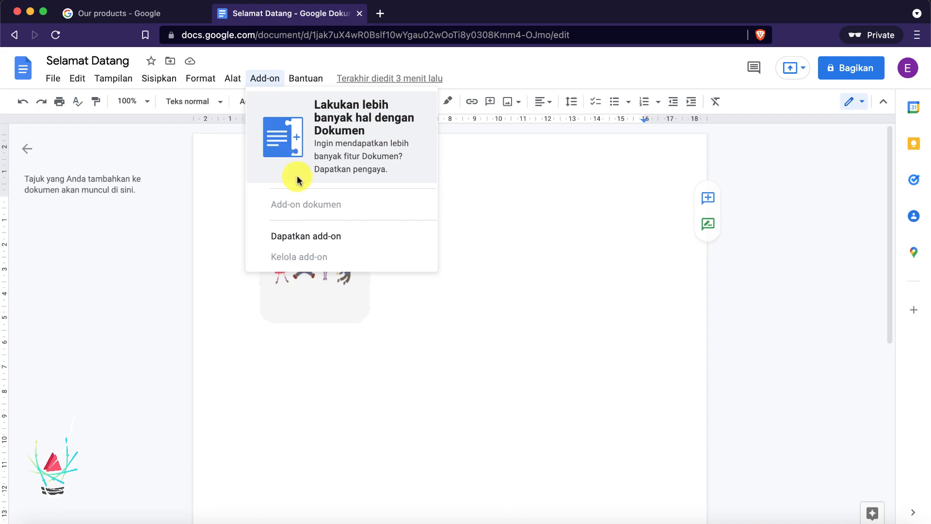
click(345, 235)
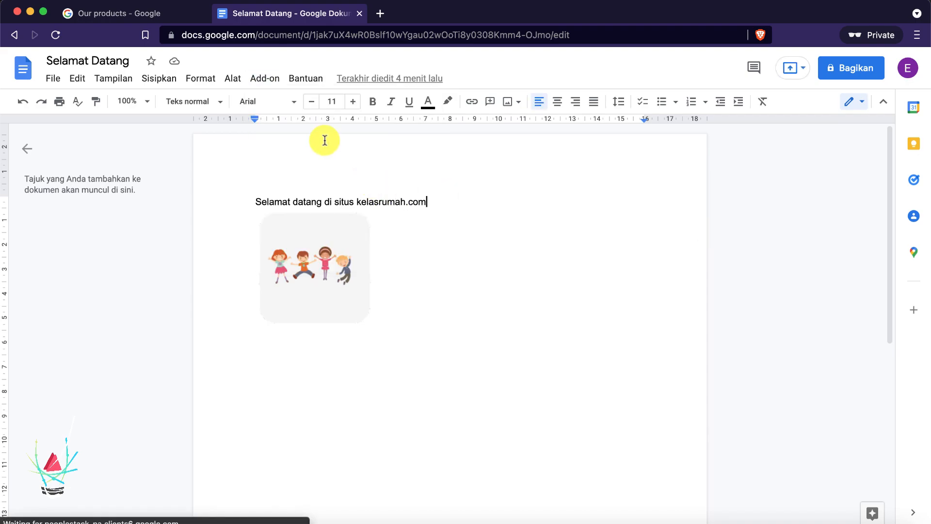
Look over the help options and read through the full list of keyboard shortcuts, closing the list at the end
click(300, 81)
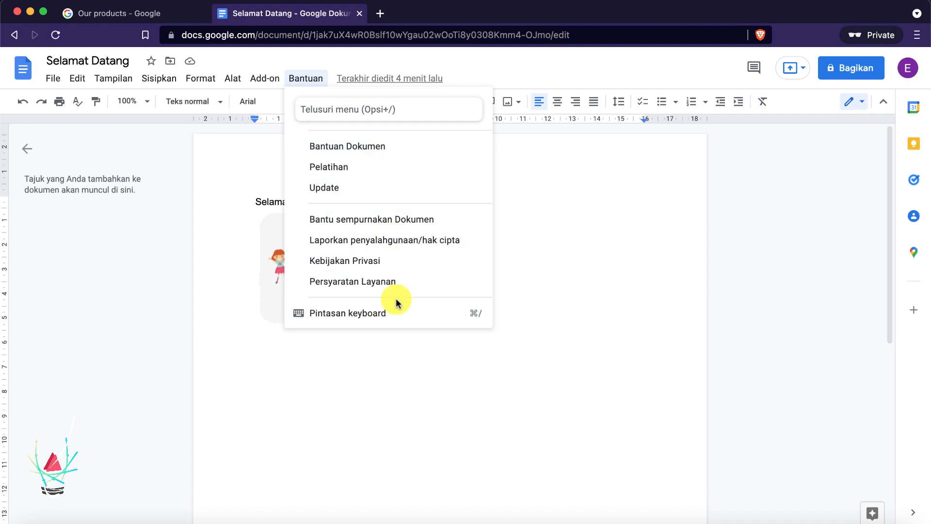
click(416, 314)
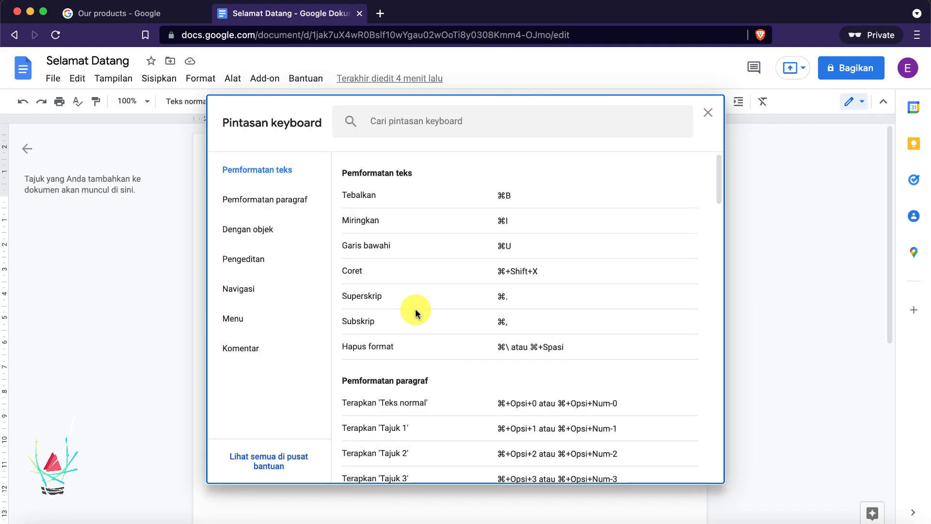
scroll(594, 320, down, 10)
scroll(594, 320, down, 7)
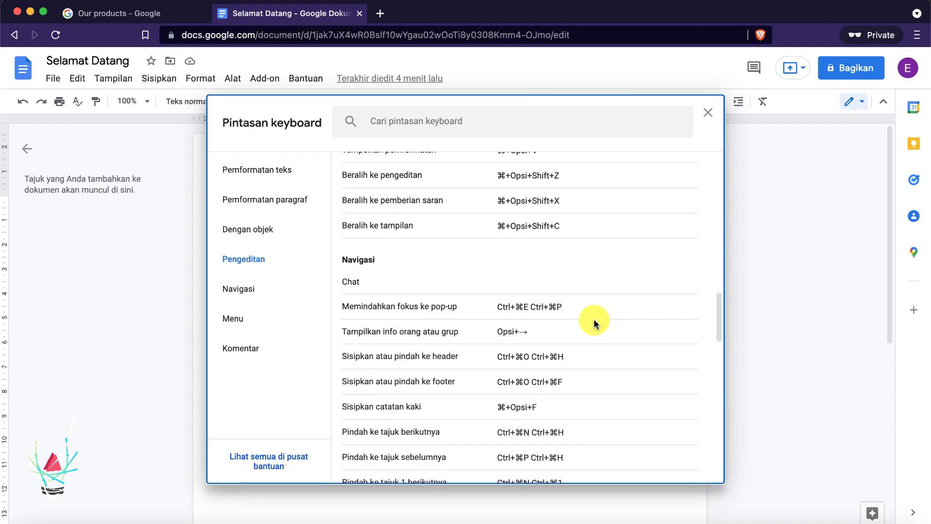
scroll(594, 319, down, 10)
scroll(594, 318, up, 20)
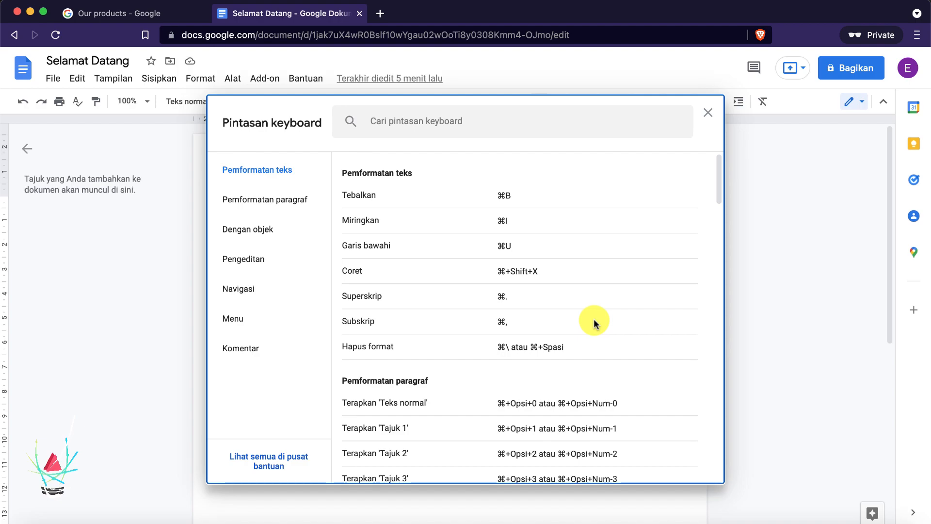
click(496, 194)
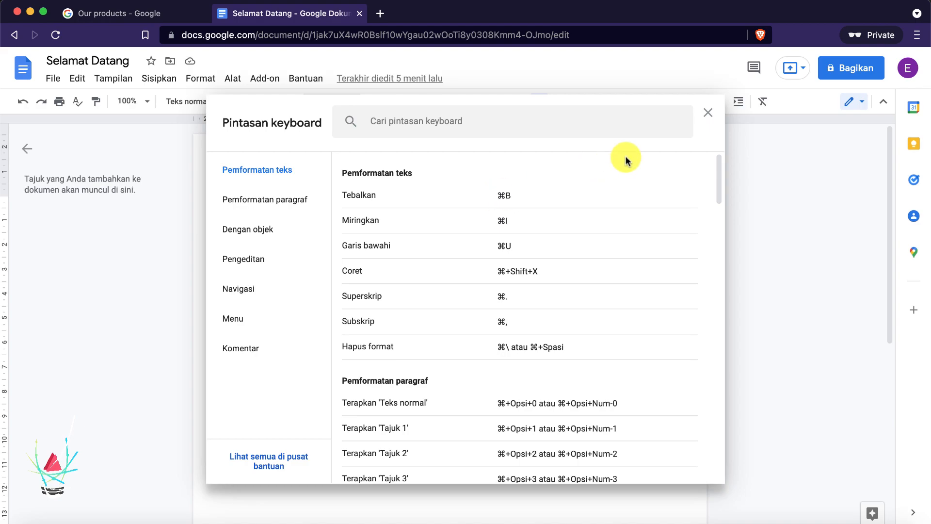
click(708, 112)
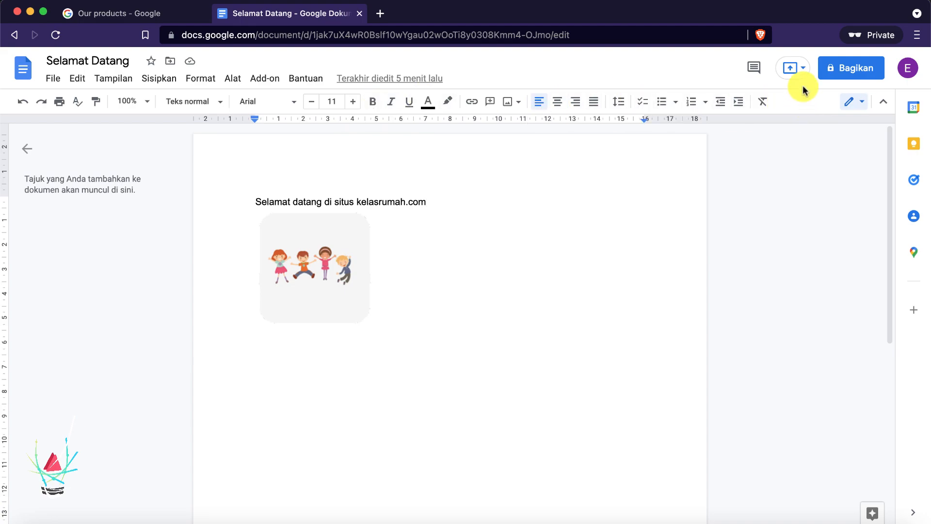
Check the document's comment history and the options for presenting the document to a meeting
click(754, 68)
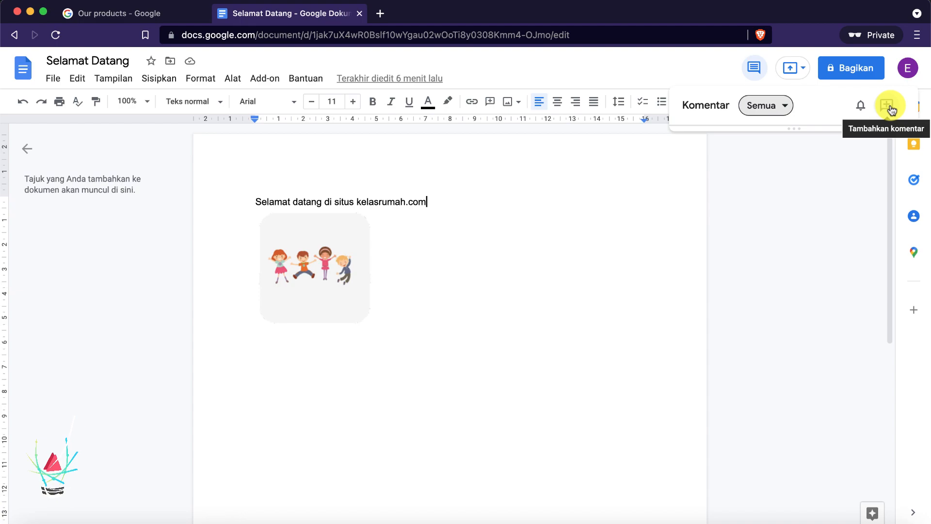
click(799, 71)
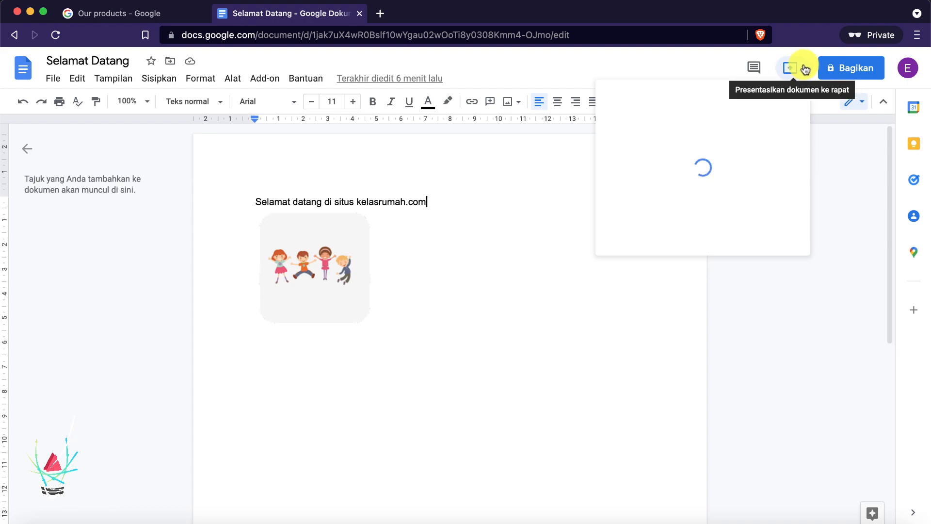
click(805, 69)
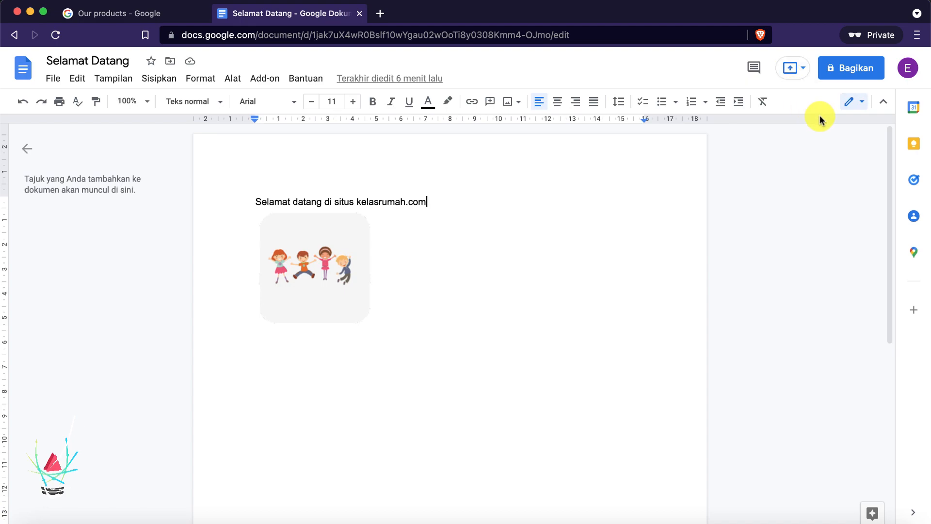
Review the document's sharing settings for people, groups and link access, and close them without adding anyone
click(850, 70)
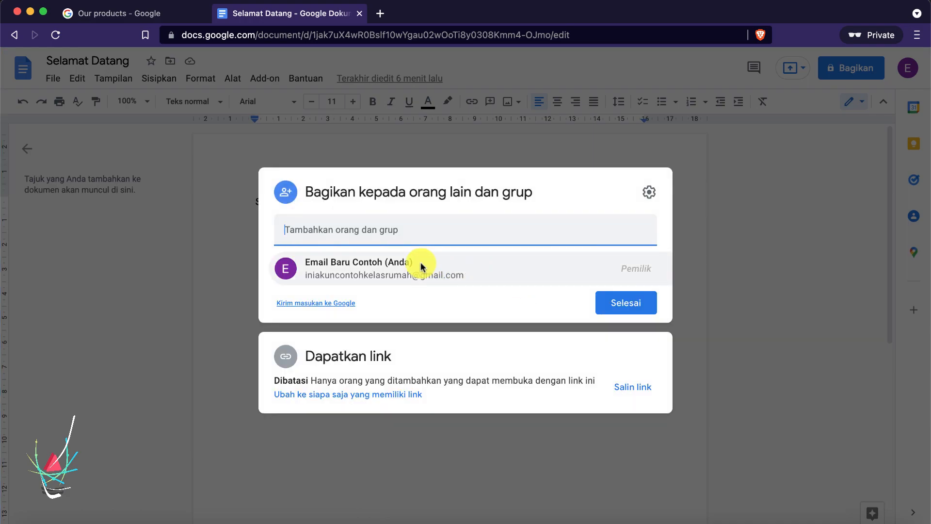
mouse_move(426, 258)
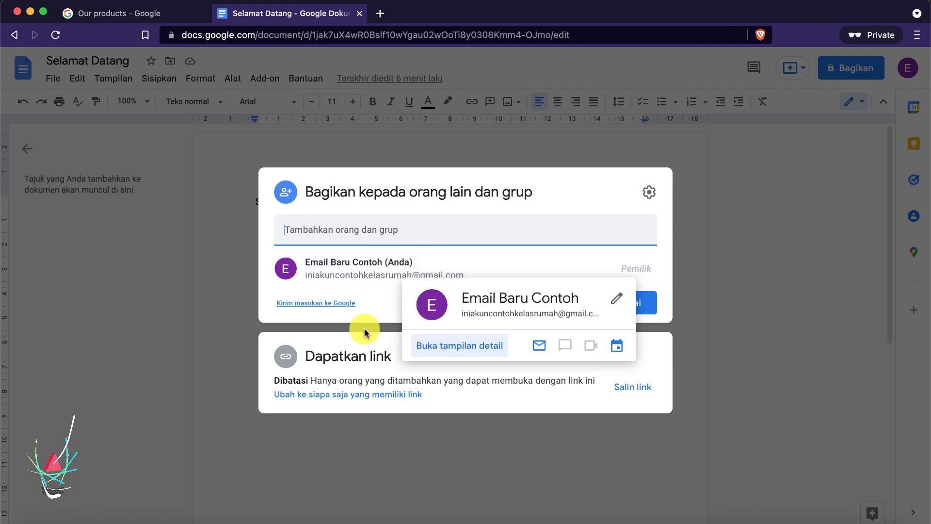
click(619, 313)
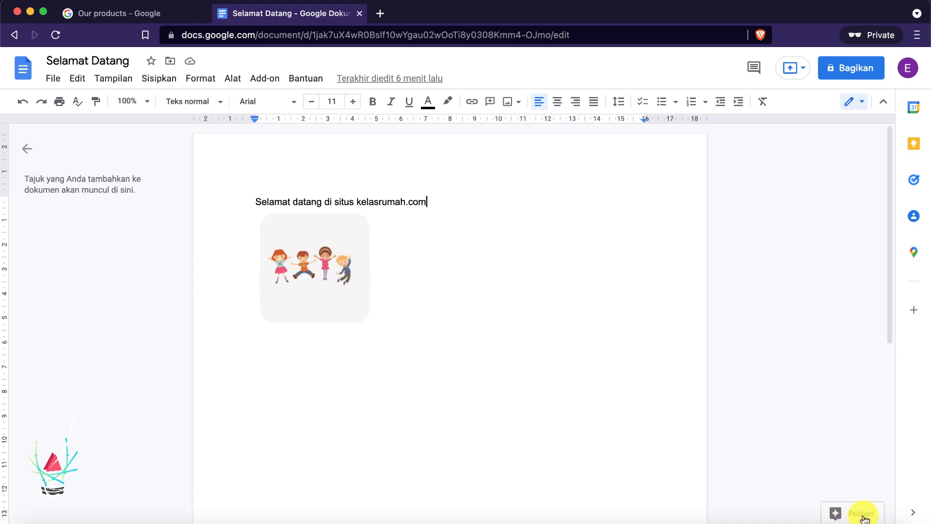
Open the Explore (Pelajari) feature and its help article about suggested content in documents
click(856, 513)
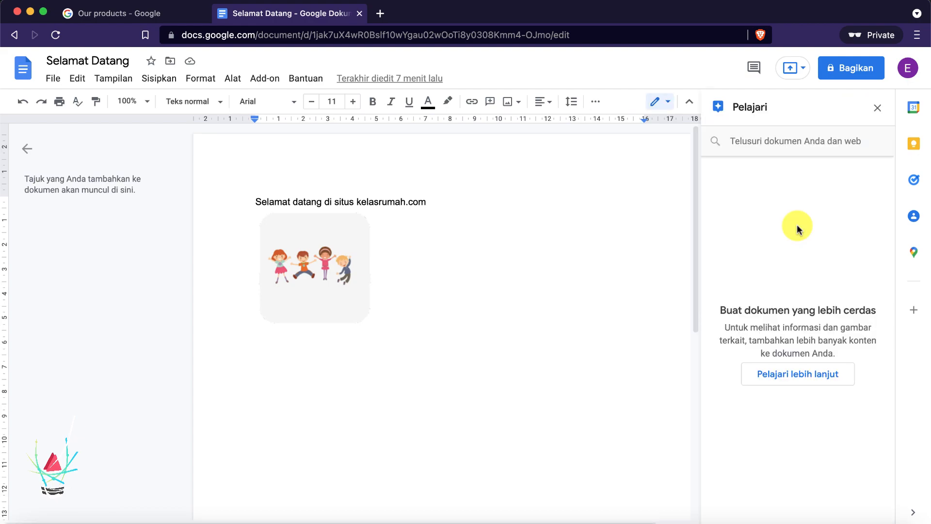
click(795, 378)
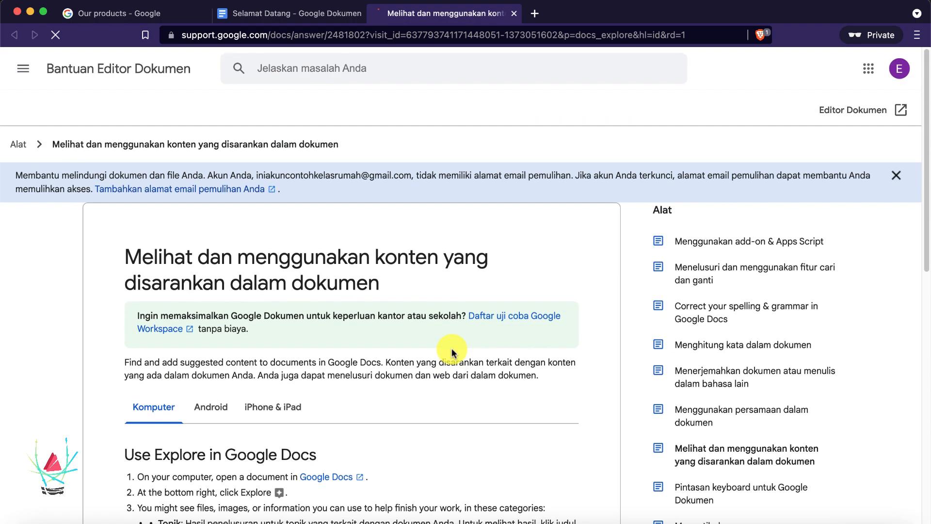
click(572, 4)
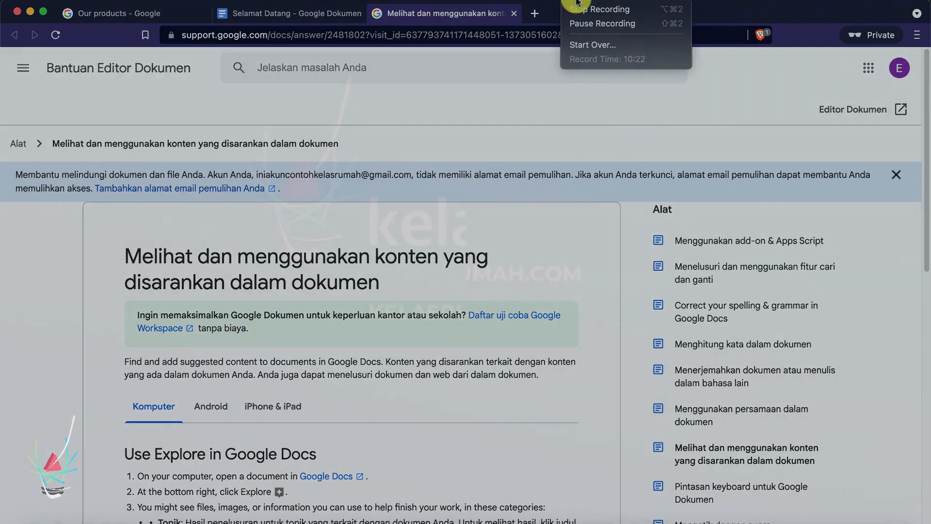